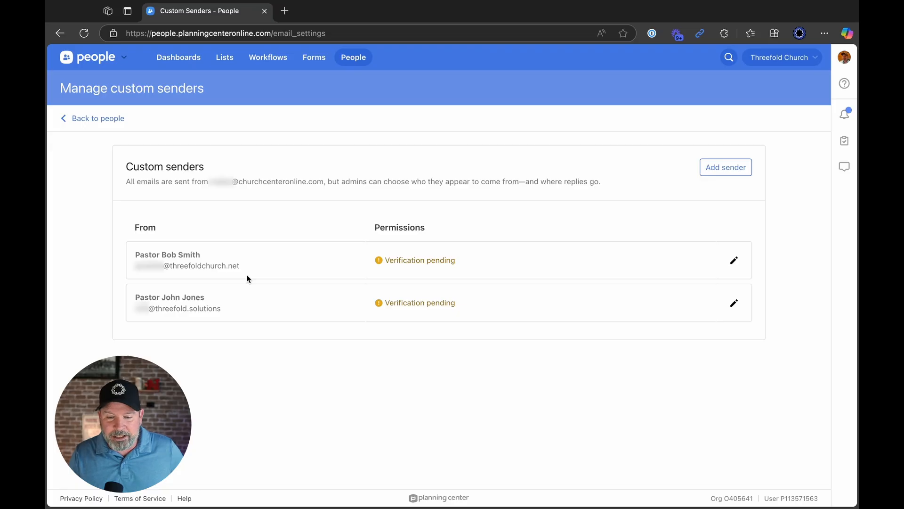
Step: Explore the permission options for a new custom sender, searching for an individual collaborator and showing the managers' access note, then discard the sender
left_click(719, 171)
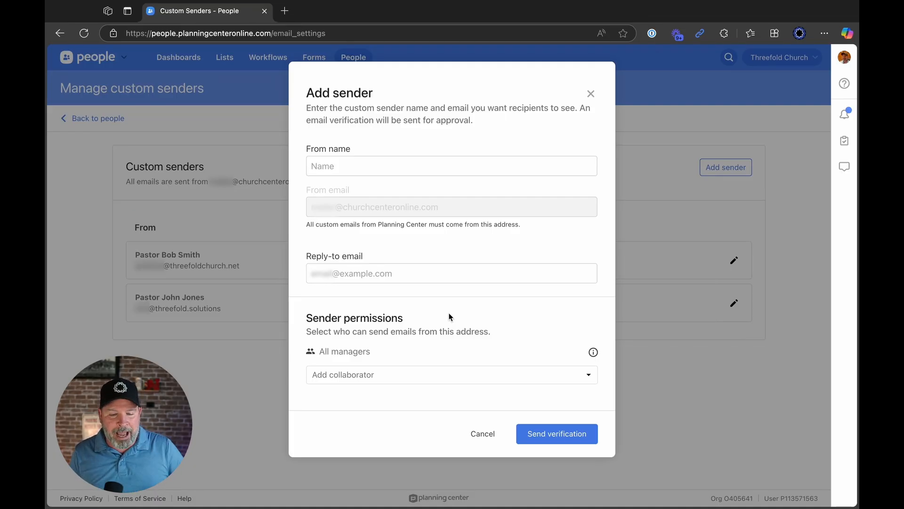
left_click(416, 376)
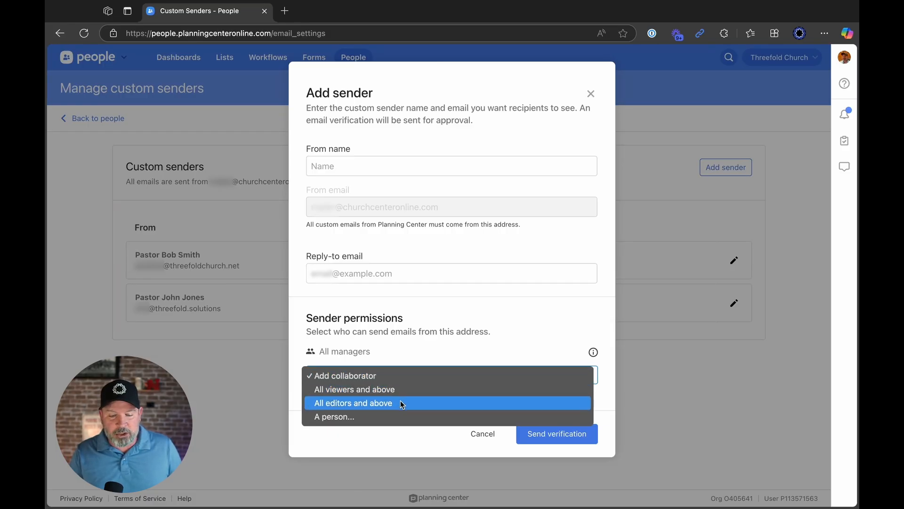
left_click(401, 415)
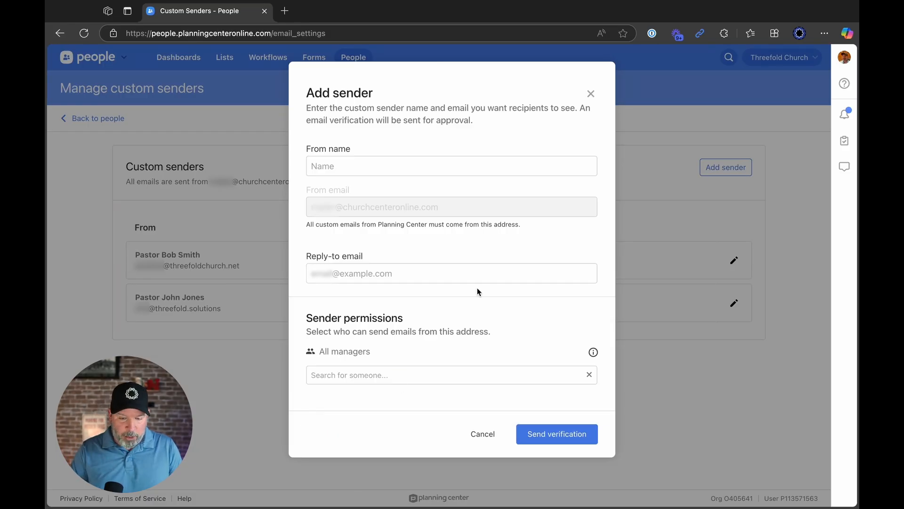
left_click(446, 379)
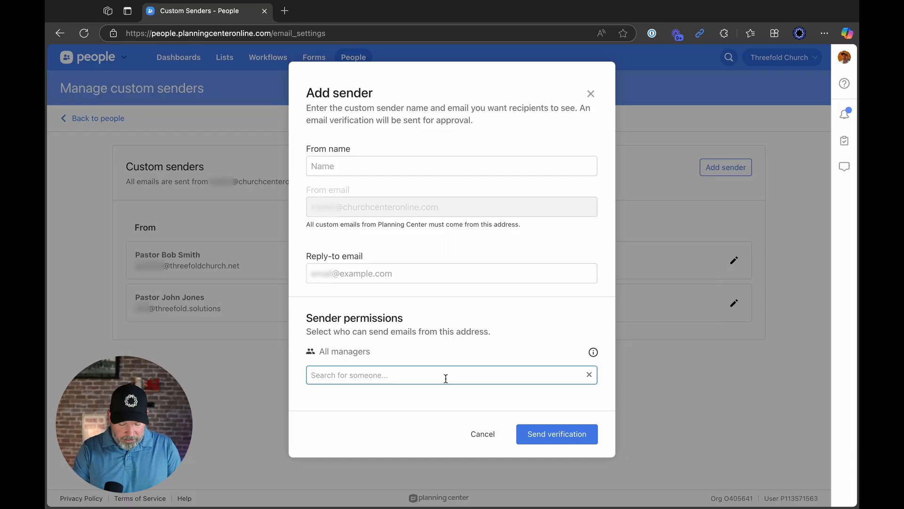
type("Threefold")
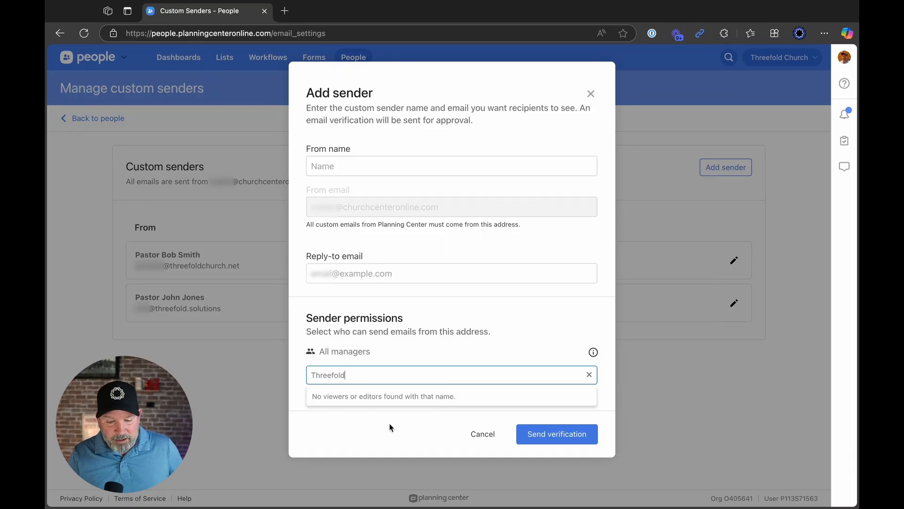
double_click(354, 374)
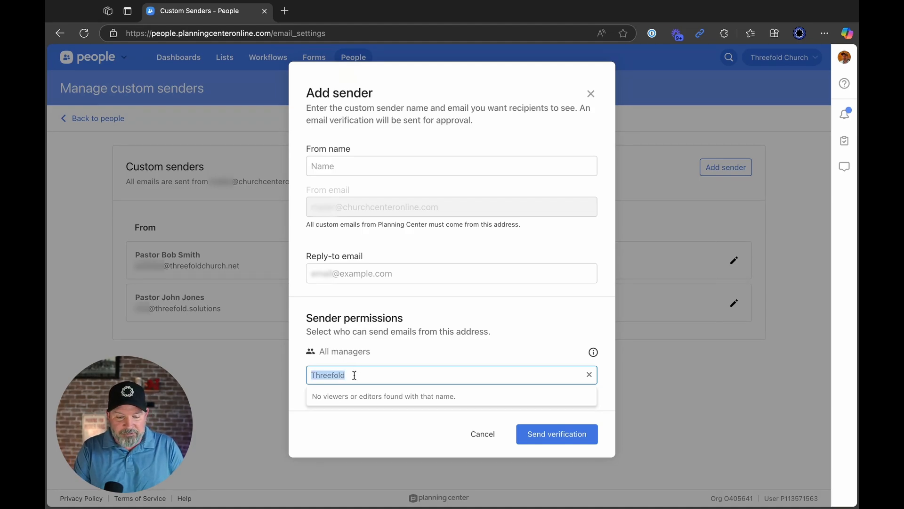
type("Michael")
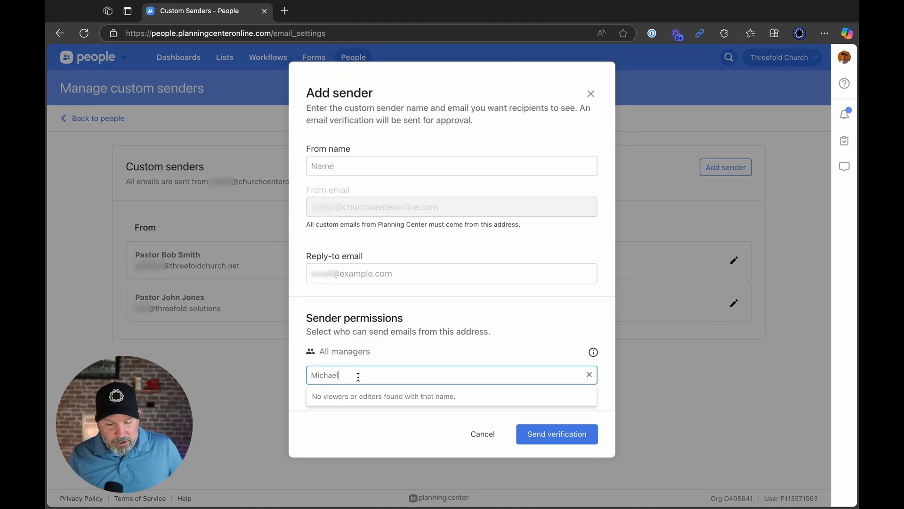
key("super+a")
key("BackSpace")
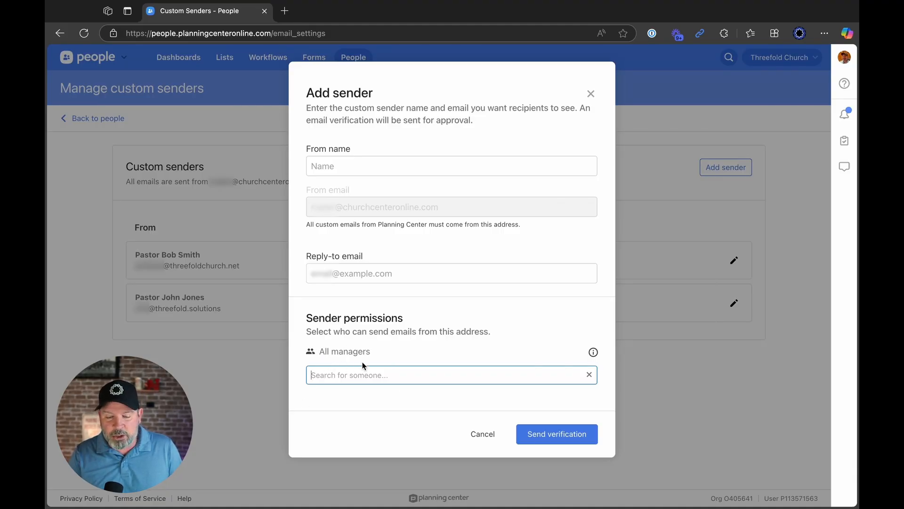
left_click(593, 353)
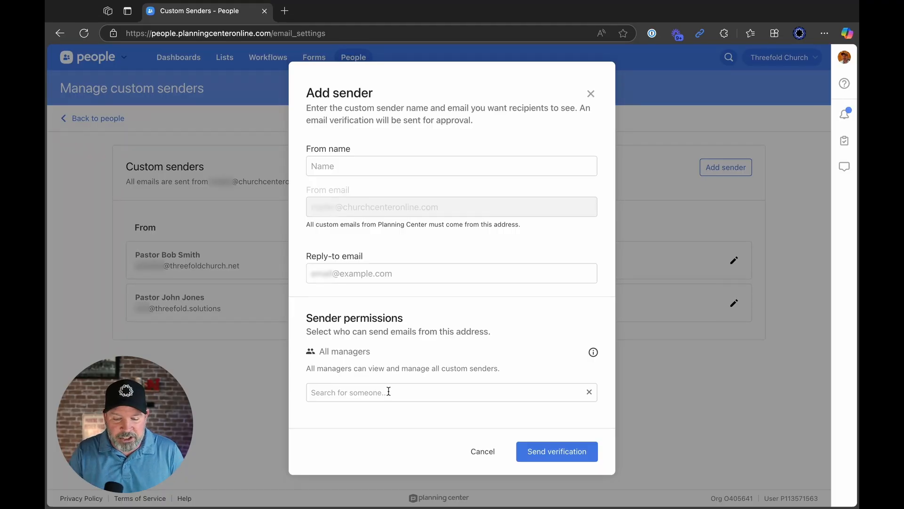
left_click(485, 454)
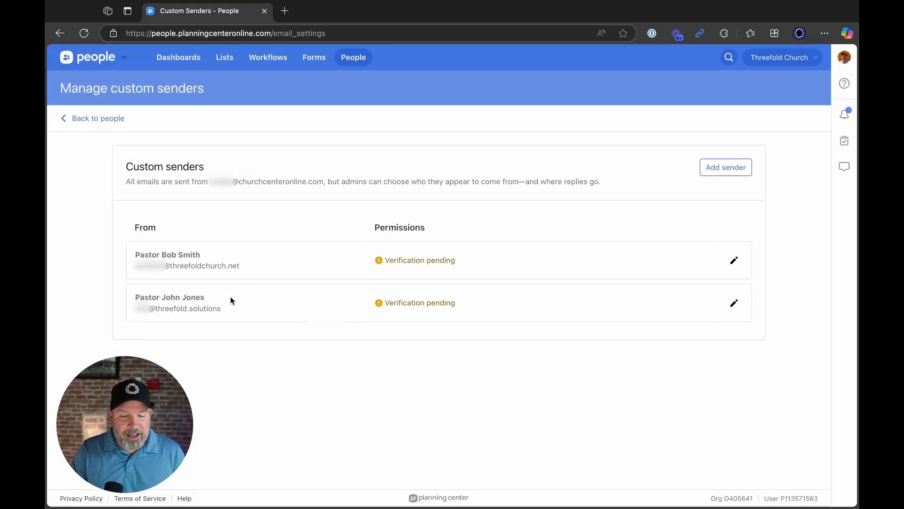
Step: Review the edit details of the pending custom sender on the threefoldchurch.net domain and close them without saving
left_click(734, 260)
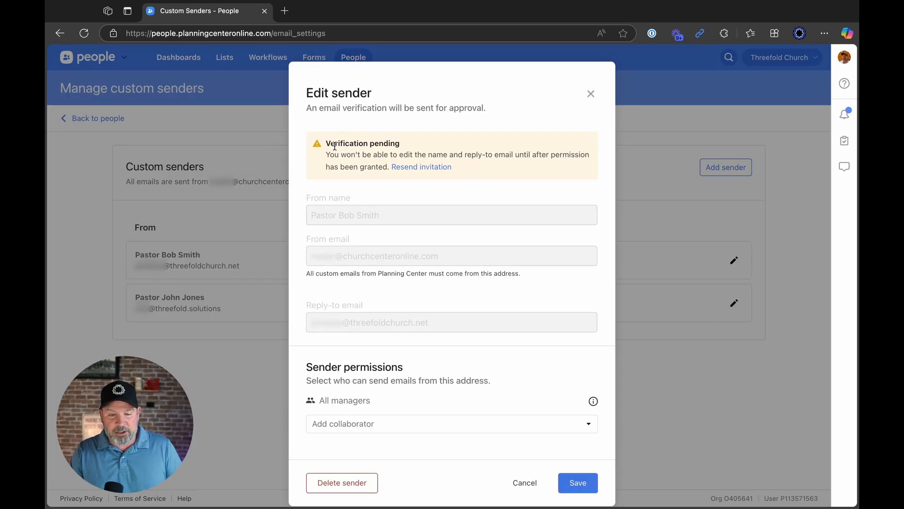
scroll(478, 211, "down", 1)
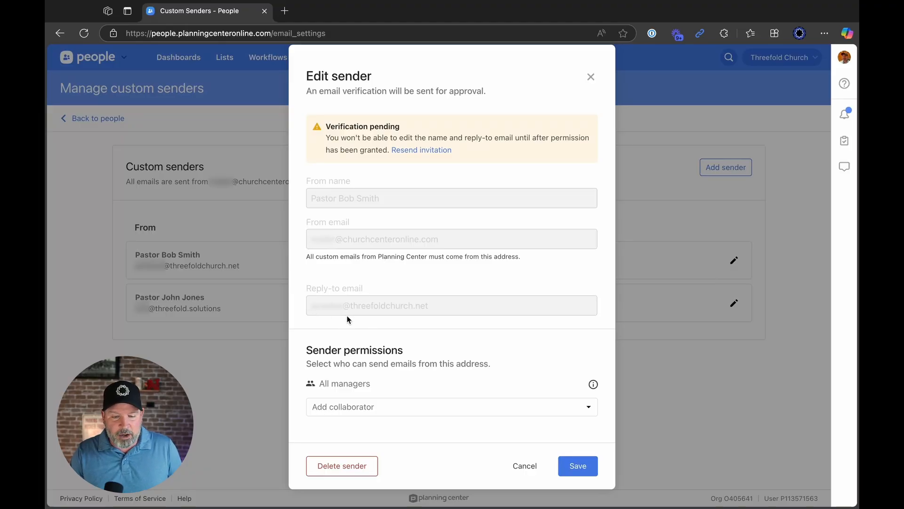
left_click(526, 466)
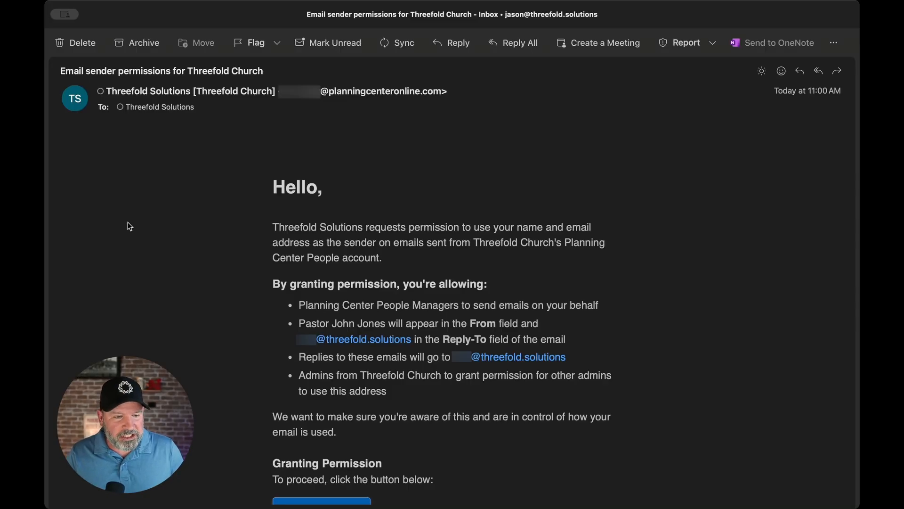
Step: Read the sender permission email, grant Threefold Church permission to use the address, close the confirmation page and refresh the custom senders list
scroll(201, 241, "down", 2)
scroll(202, 242, "down", 1)
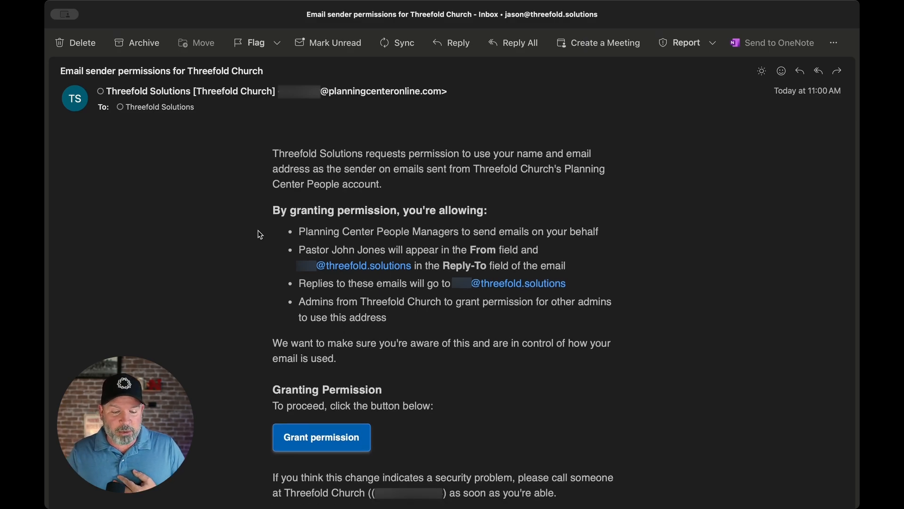
scroll(260, 235, "down", 5)
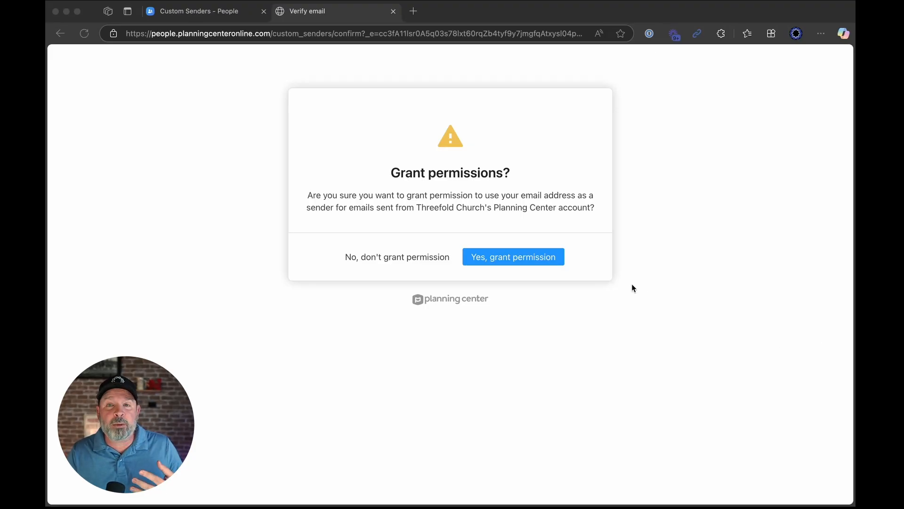
left_click(526, 261)
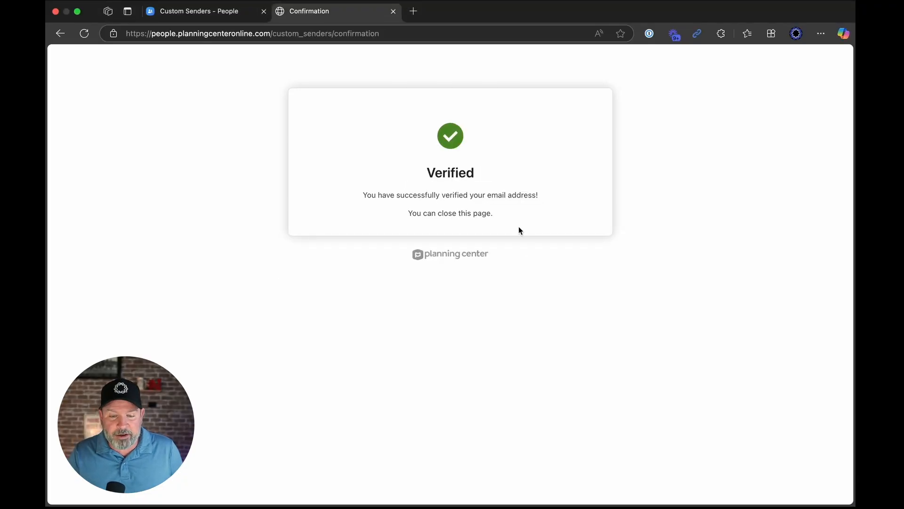
left_click(393, 11)
left_click(86, 34)
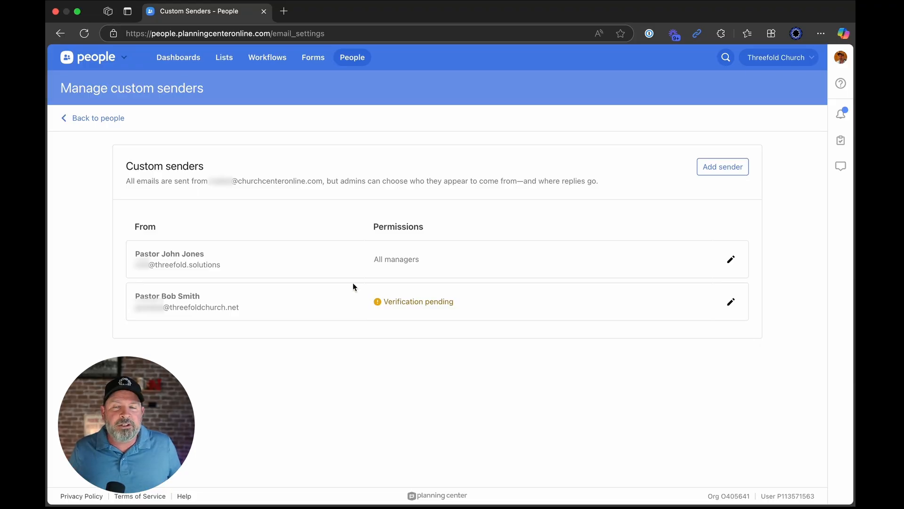
Step: Open the "Pastor | Communication List" and start an email to the entire list
left_click(225, 58)
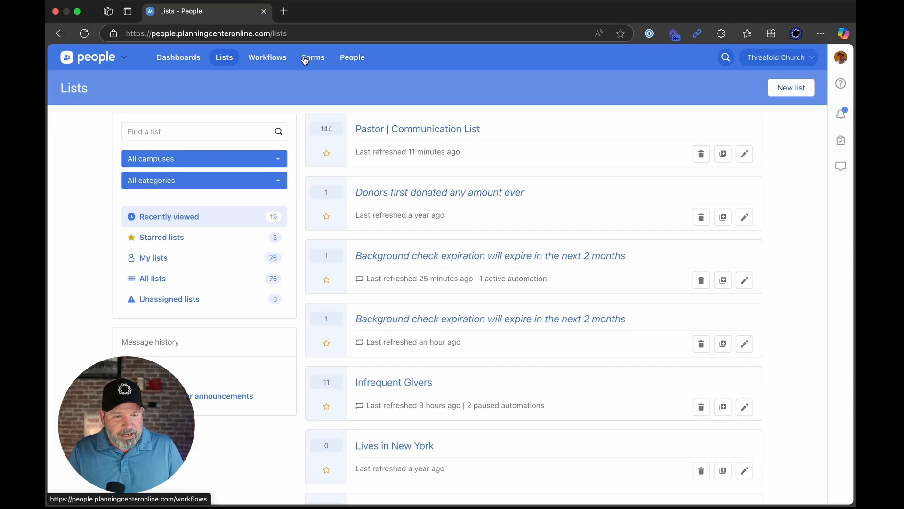
left_click(412, 130)
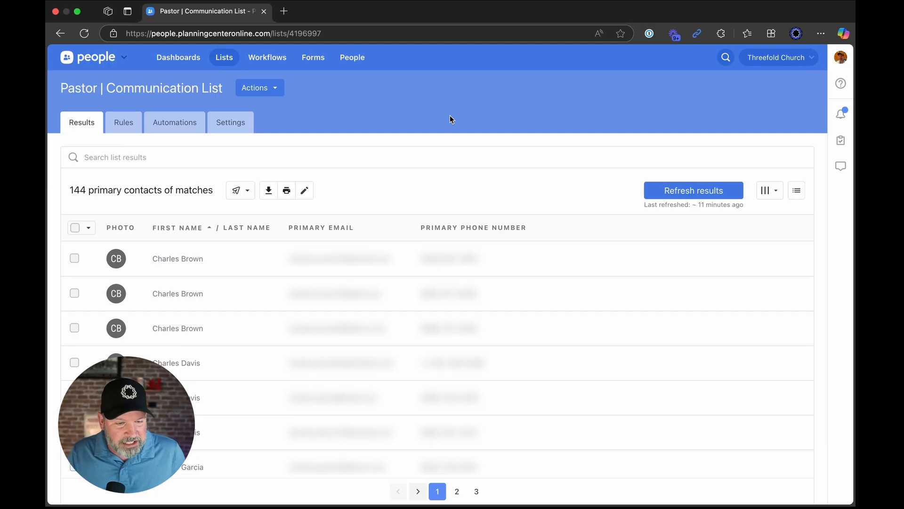
left_click(246, 192)
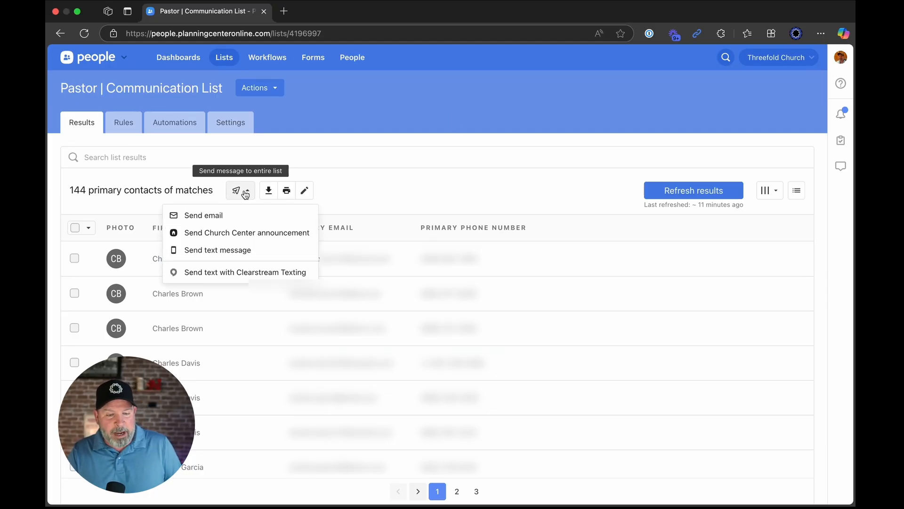
left_click(224, 212)
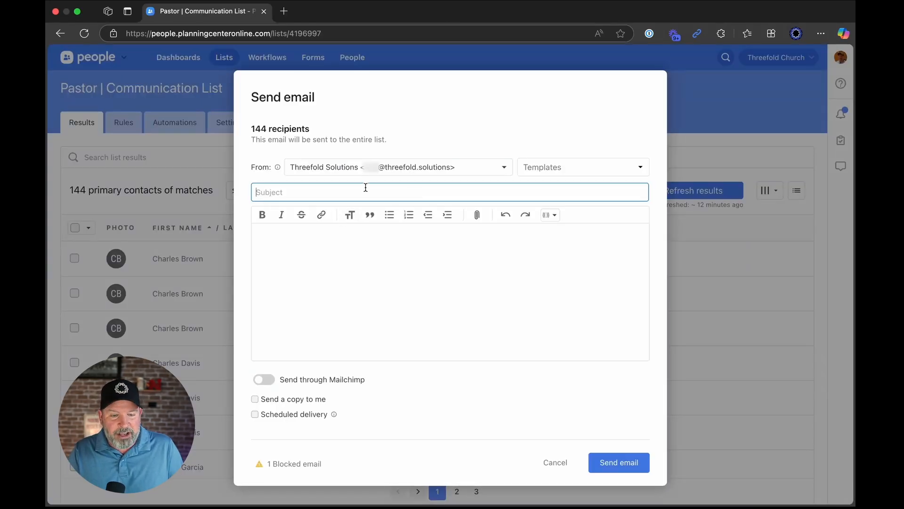
Step: Choose the verified custom pastor sender for the email and look over the remaining sender choices
left_click(500, 168)
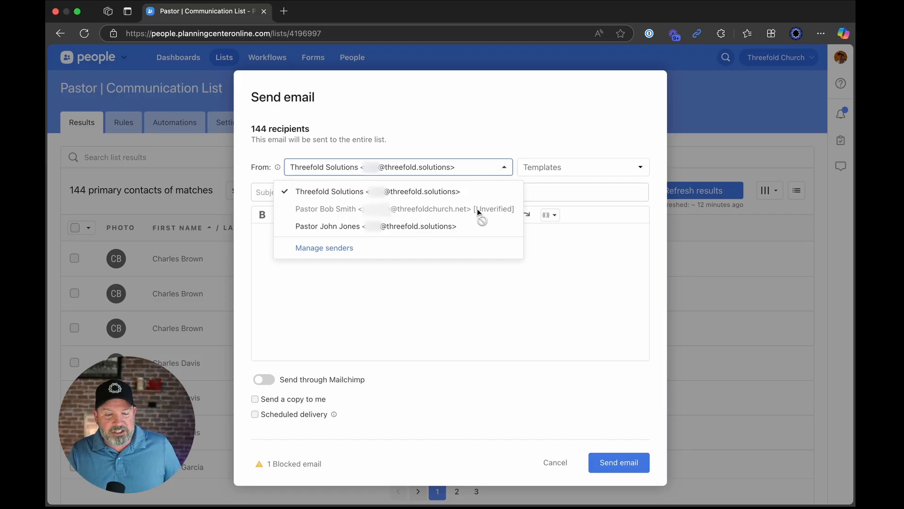
left_click(410, 227)
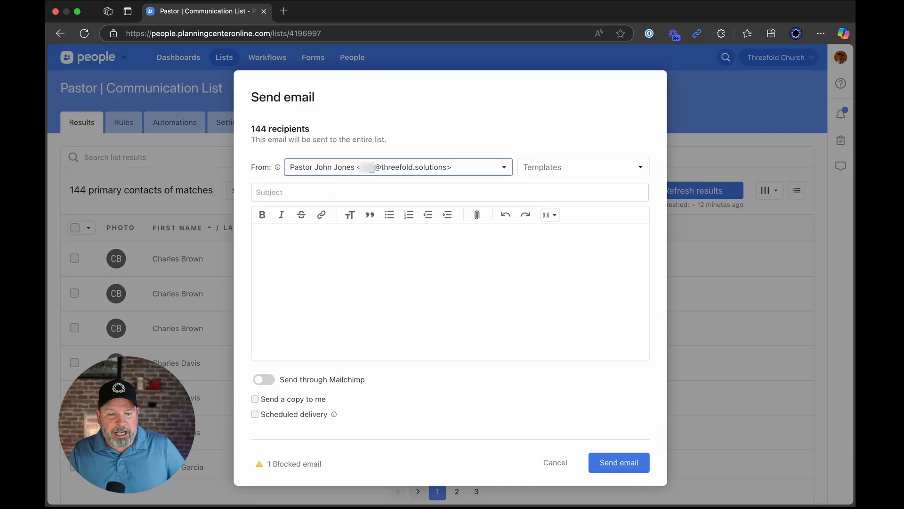
left_click(439, 170)
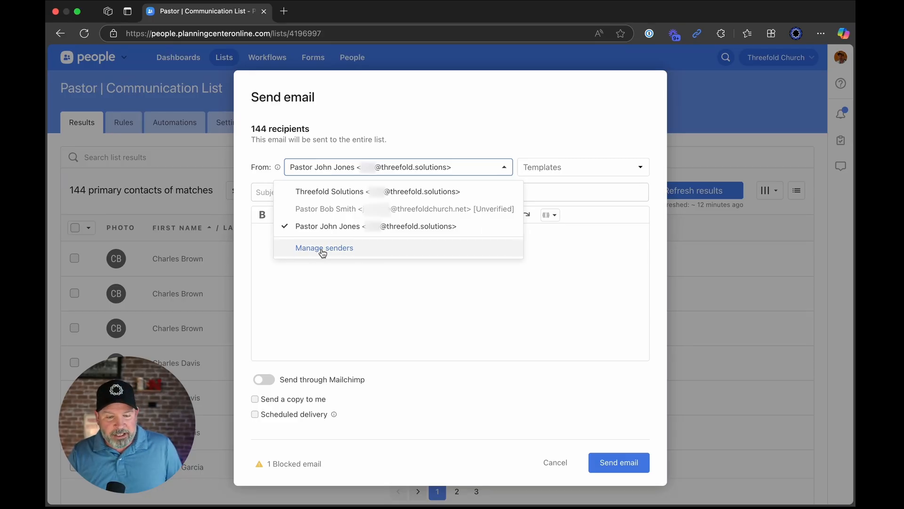
left_click(472, 124)
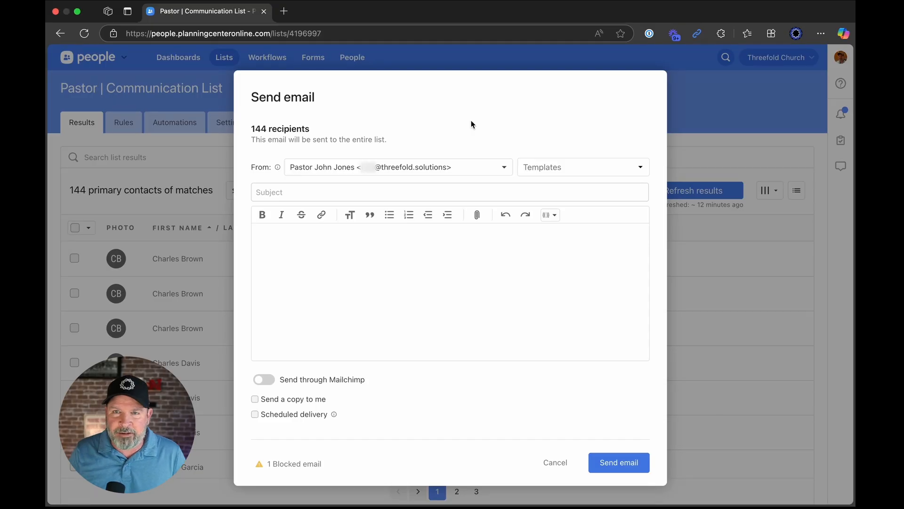
scroll(471, 120, "down", 1)
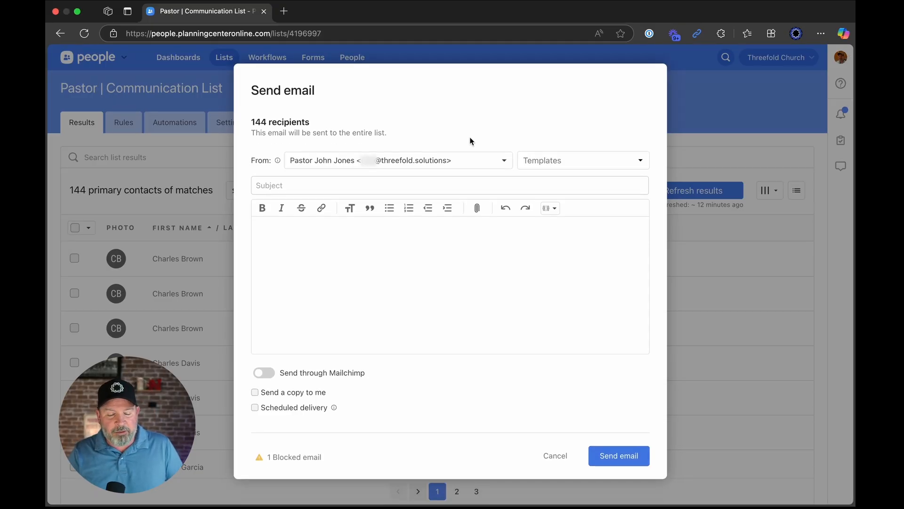
Step: Try sending the email through Mailchimp, switch that option back off and check the available senders
left_click(264, 373)
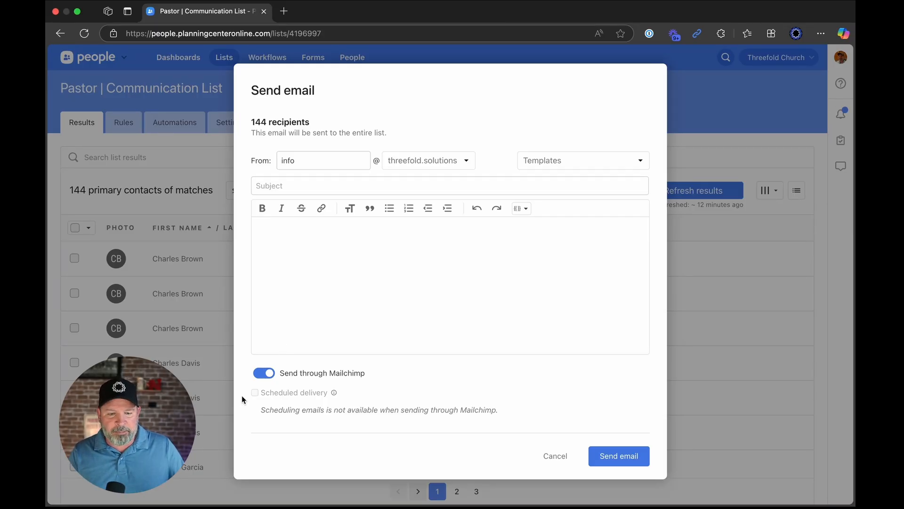
left_click(264, 373)
left_click(450, 163)
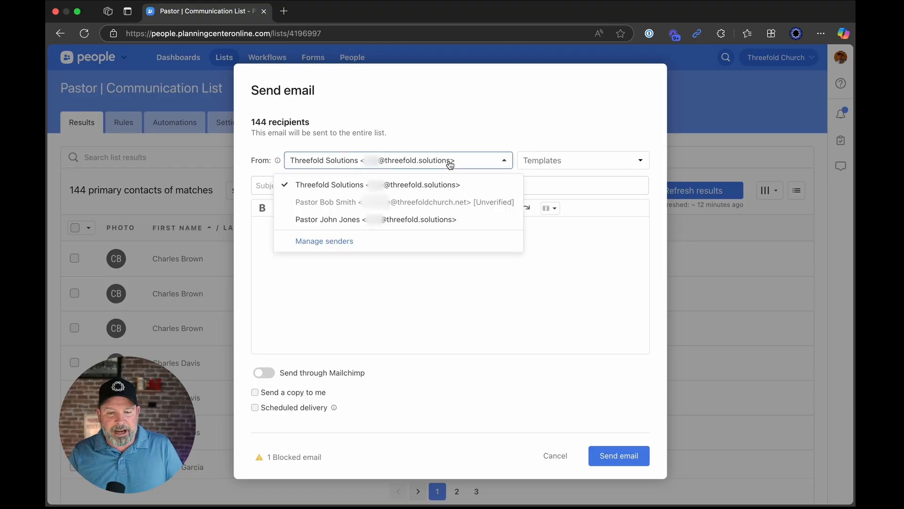
left_click(443, 133)
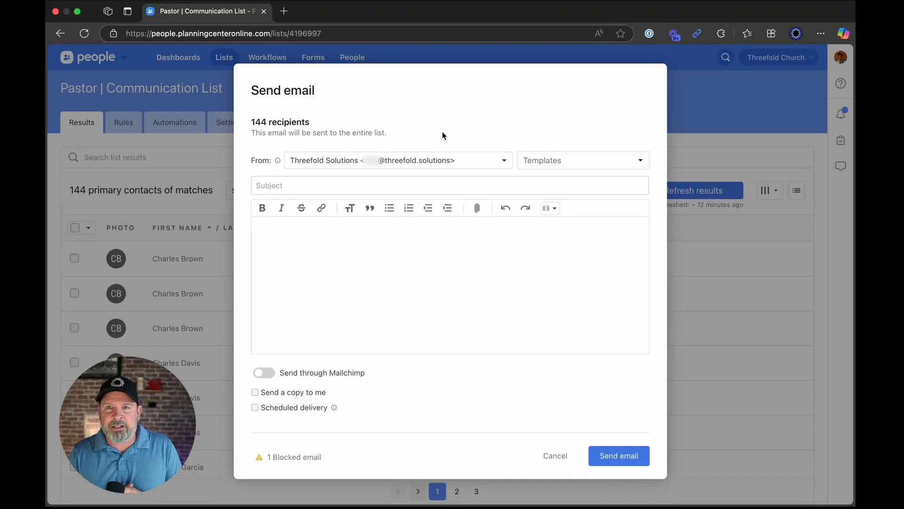
Step: Set the email's From sender to the verified custom pastor sender and look through the email templates without applying one
left_click(413, 162)
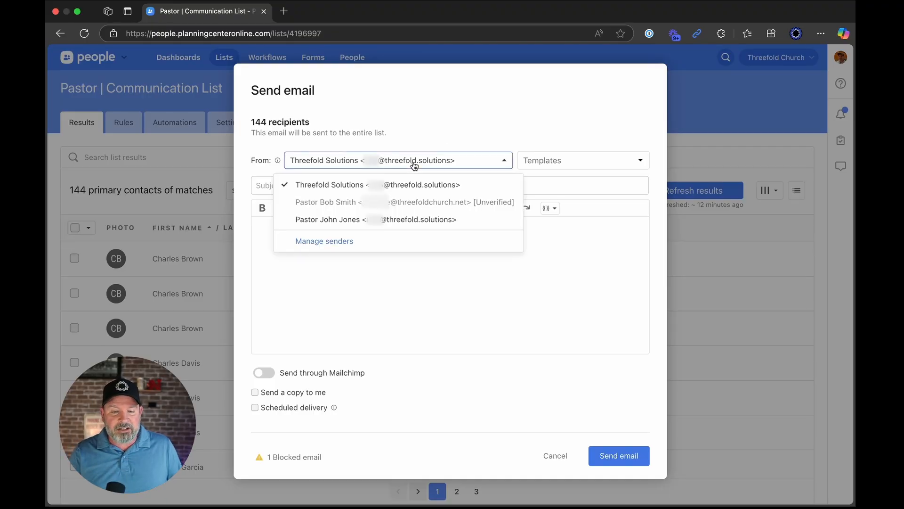
left_click(404, 219)
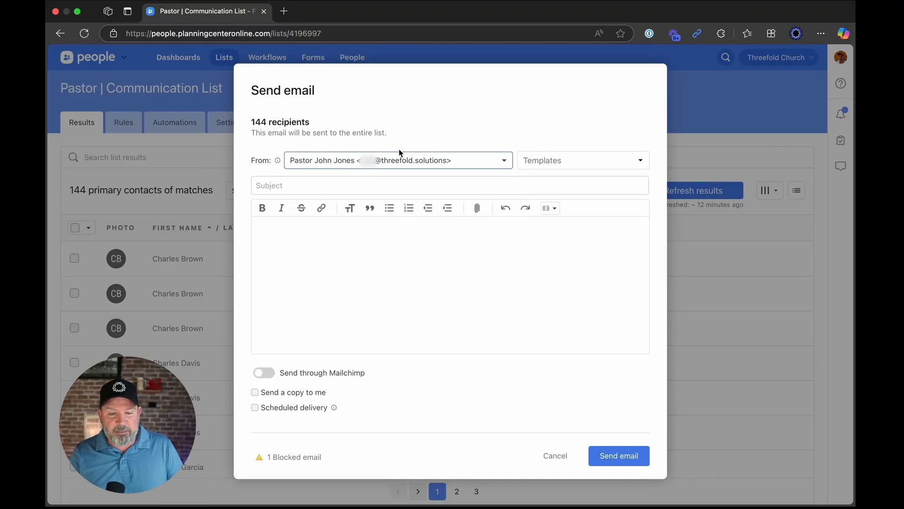
left_click(558, 164)
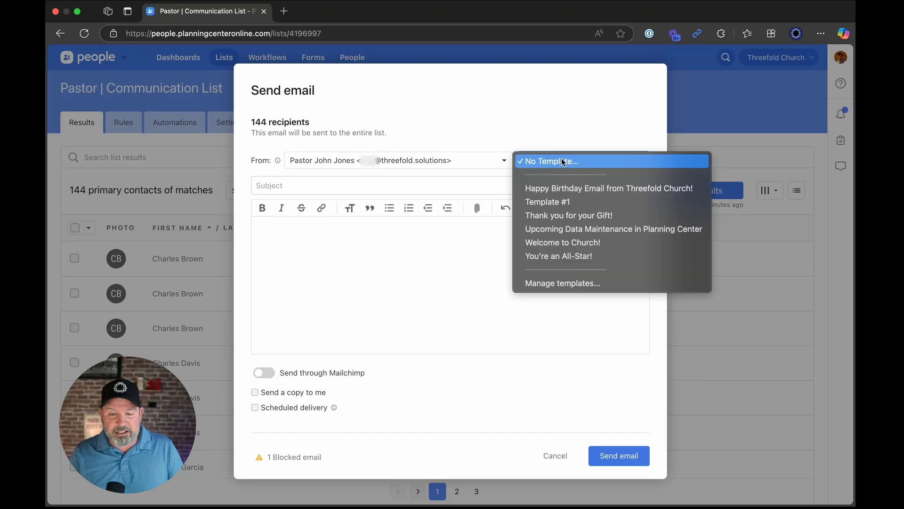
left_click(549, 126)
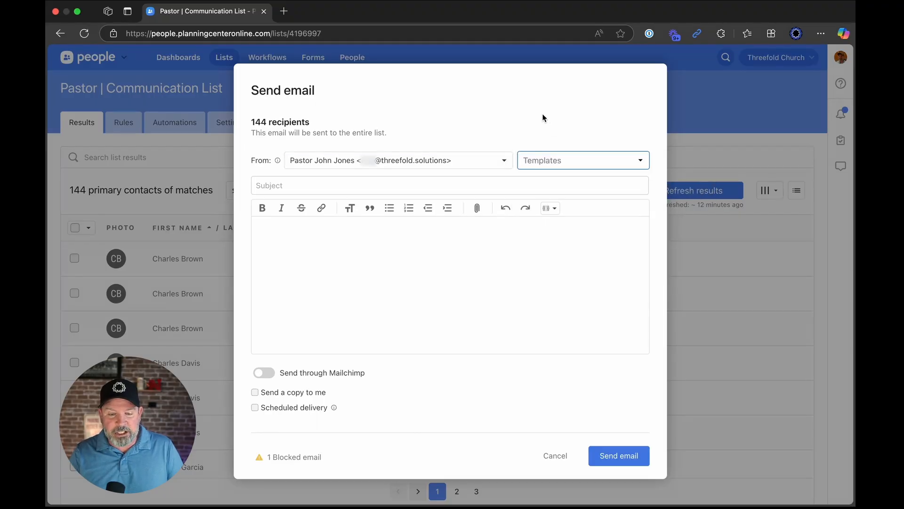